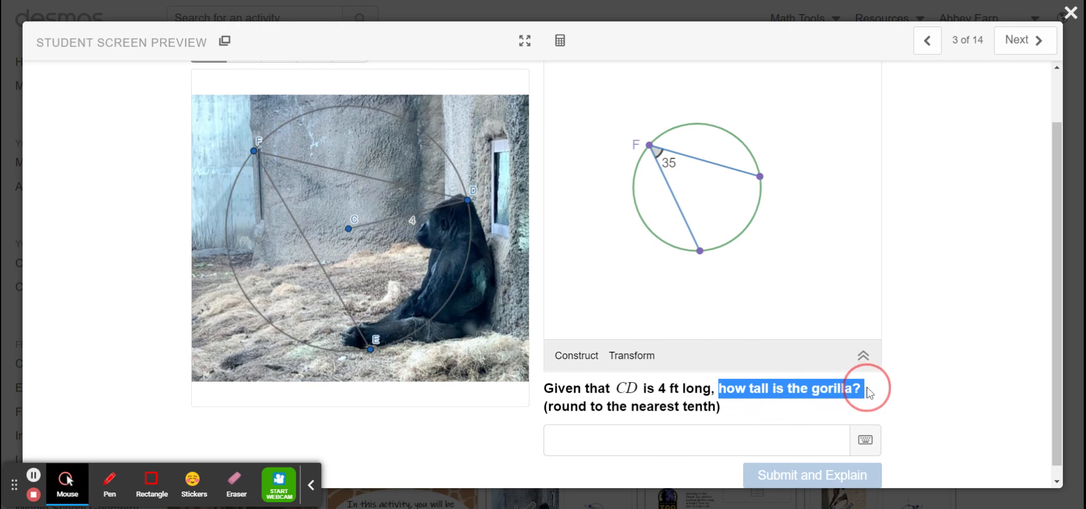
Annotate the gorilla photo by hand with the inscribed angle at F, a radius from C to E, and 70 for the central angle.
left_click(907, 399)
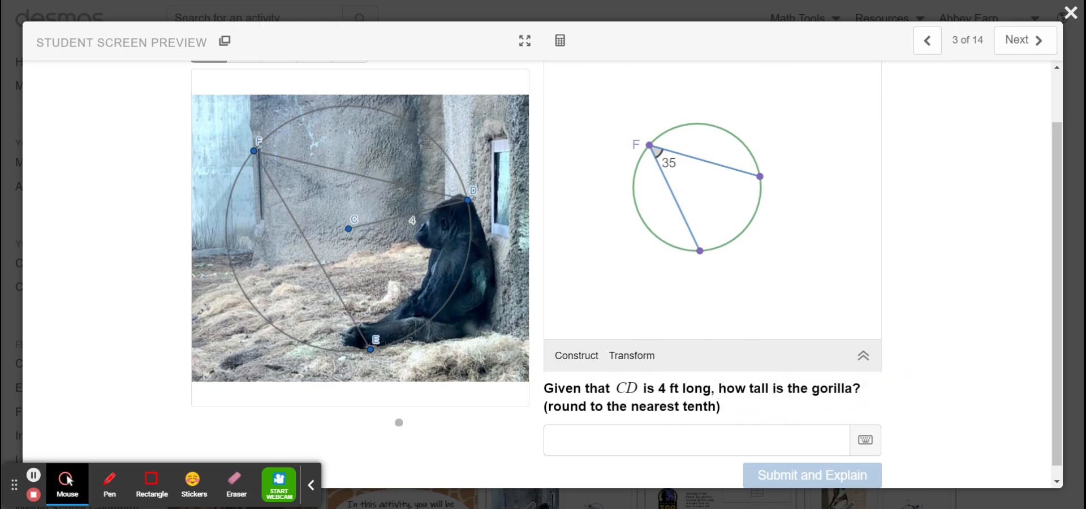
scroll(398, 422, "up", 2)
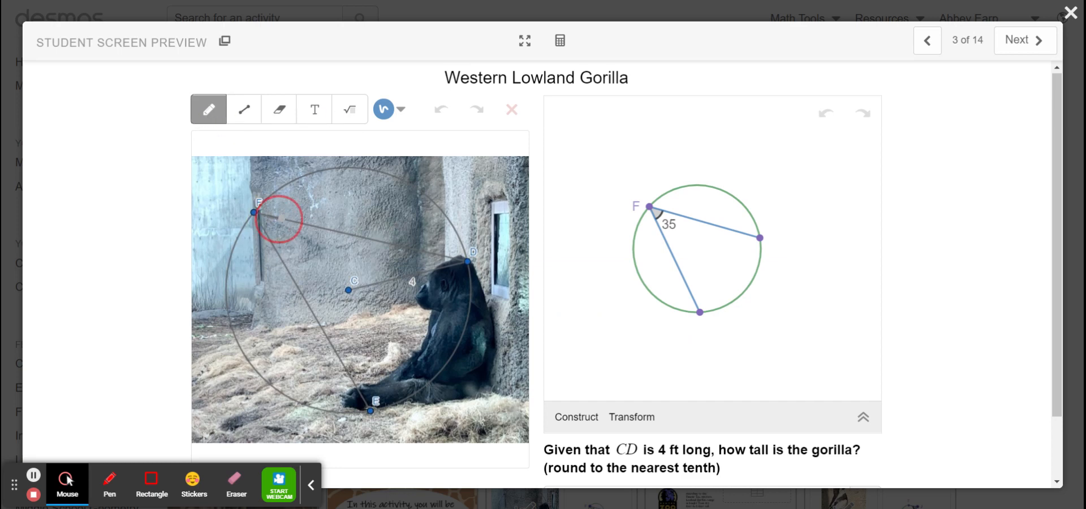
left_click_drag(283, 229, 285, 238)
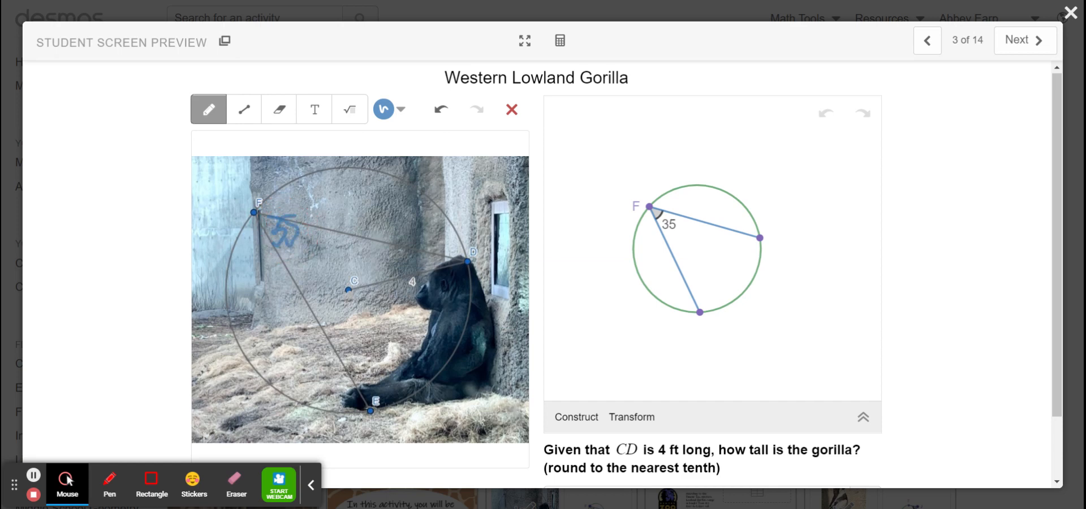
left_click_drag(348, 290, 375, 409)
mouse_move(365, 278)
left_mouse_down()
mouse_move(365, 319)
mouse_move(390, 313)
mouse_move(381, 337)
mouse_move(401, 335)
mouse_move(406, 317)
mouse_move(420, 340)
mouse_move(408, 319)
mouse_move(414, 311)
left_mouse_up()
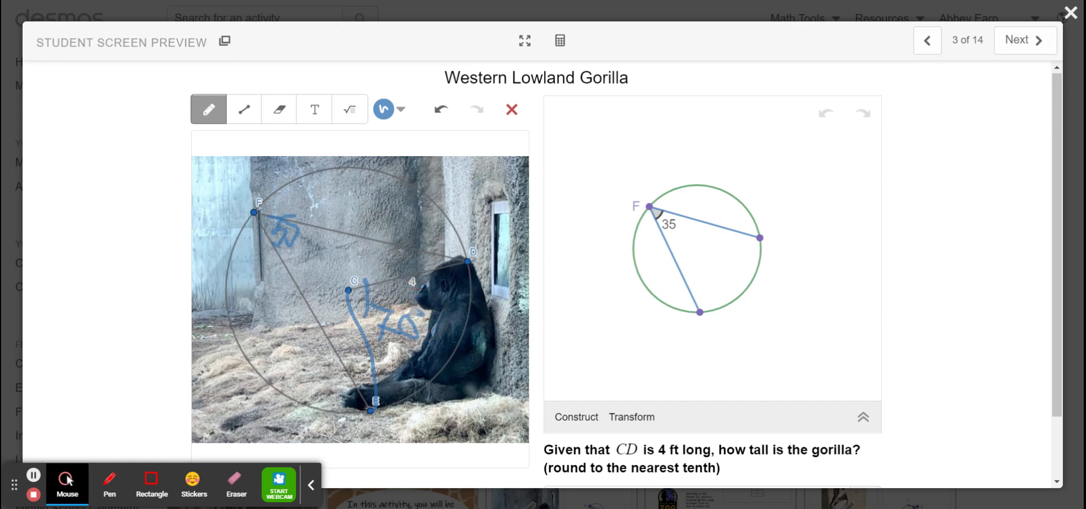
Switch the sketch colour to orange and trace the arc from D to E along the gorilla's back.
left_click(386, 111)
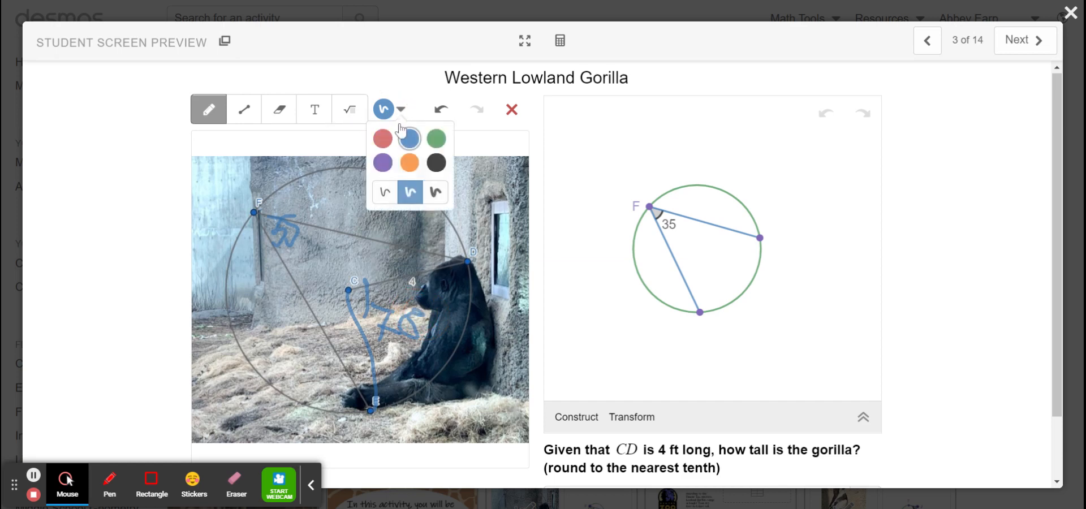
left_click(411, 164)
left_click(399, 69)
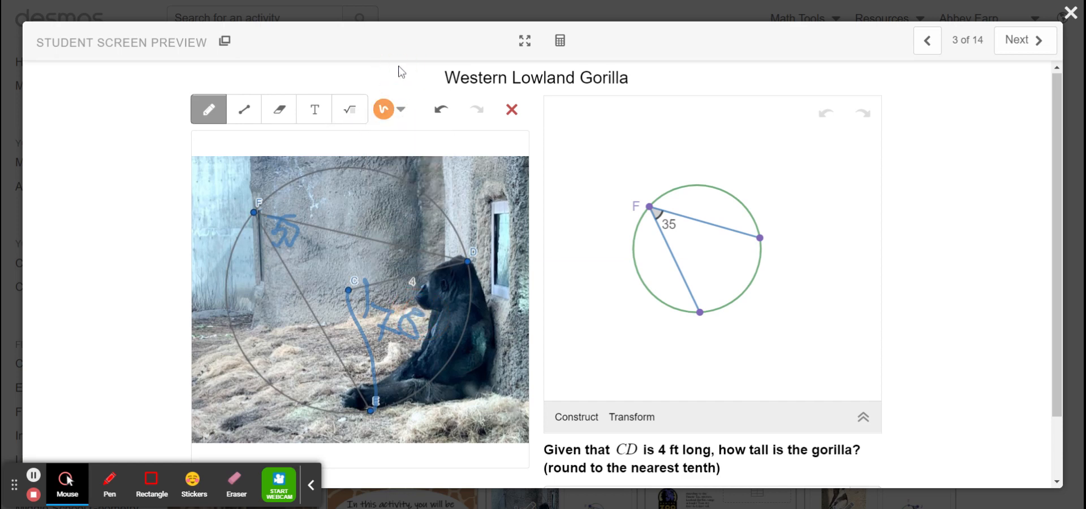
mouse_move(472, 263)
left_mouse_down()
mouse_move(463, 351)
mouse_move(426, 389)
mouse_move(467, 338)
left_mouse_up()
left_click(386, 444)
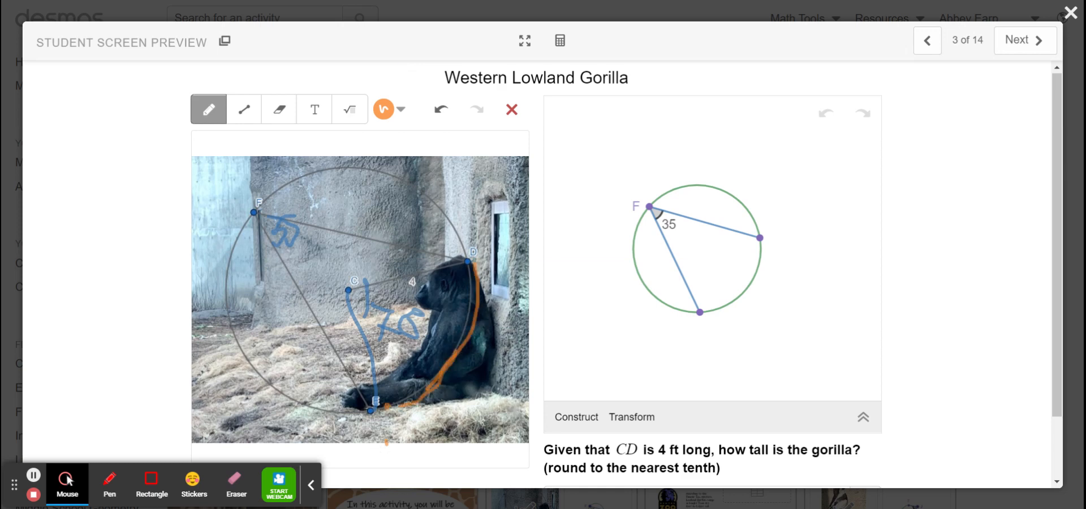
Enter the arc length formula L = m/360 · 2 · π(r) in the scientific calculator.
left_click(560, 48)
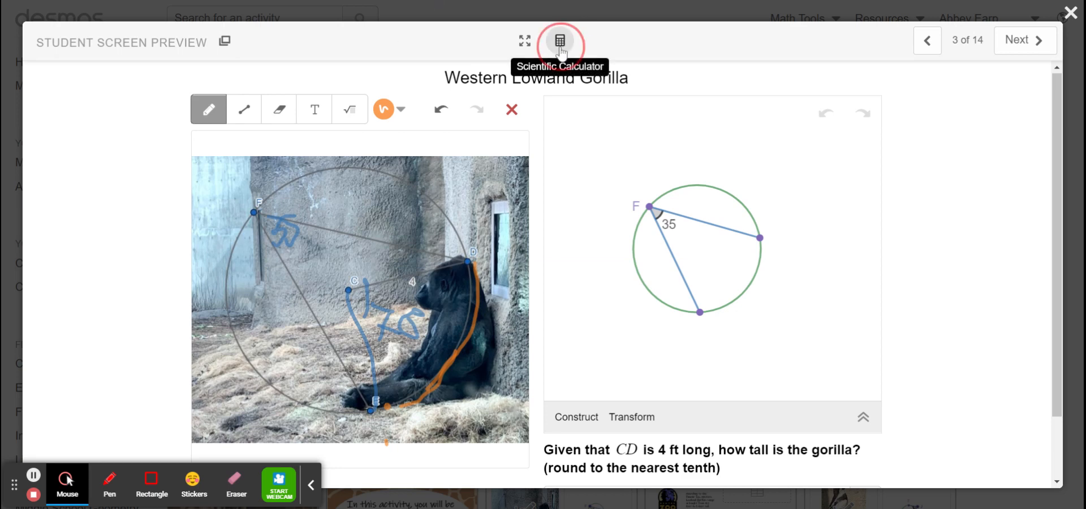
type("L+")
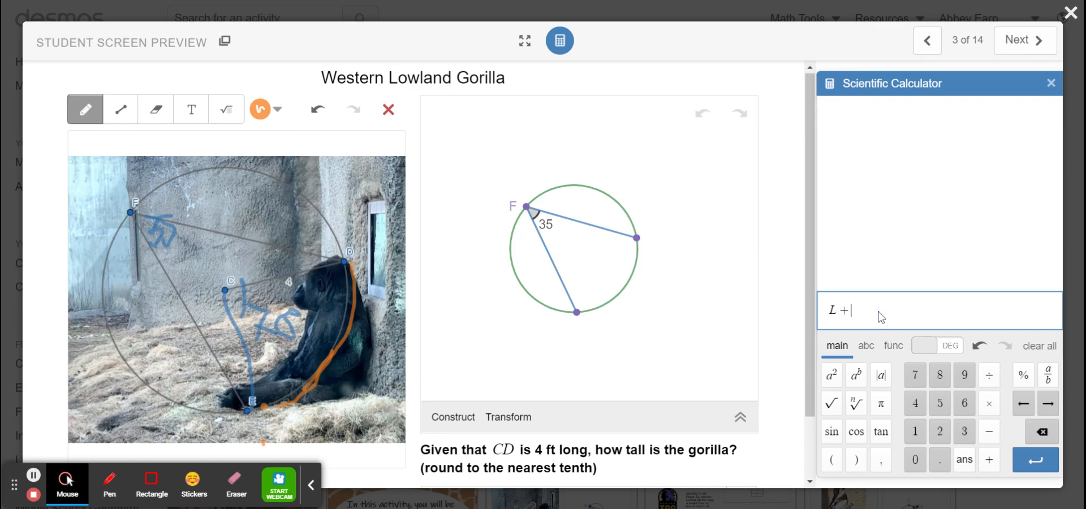
key("BackSpace")
type("=m/")
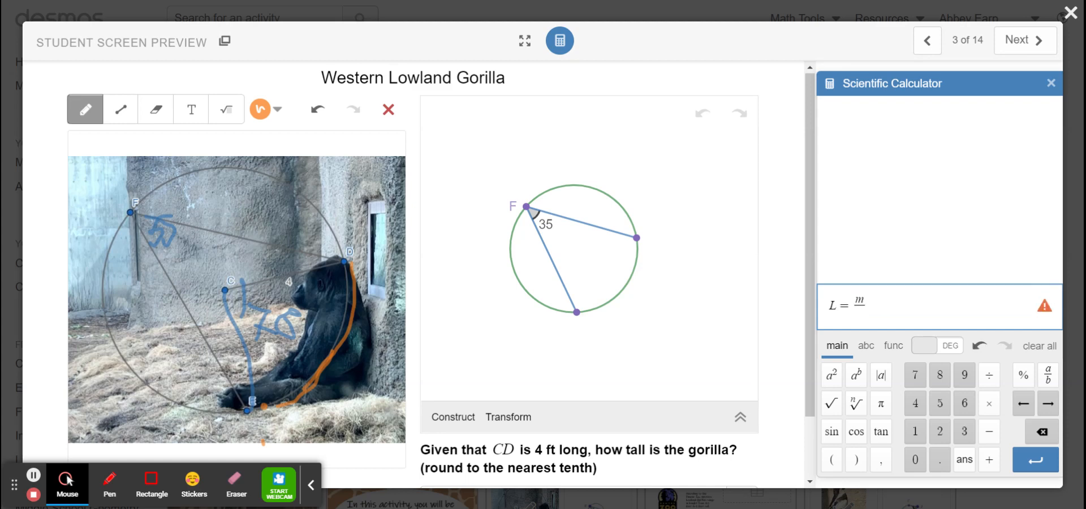
type("360")
type("*2*pi")
type("(r)")
key("Return")
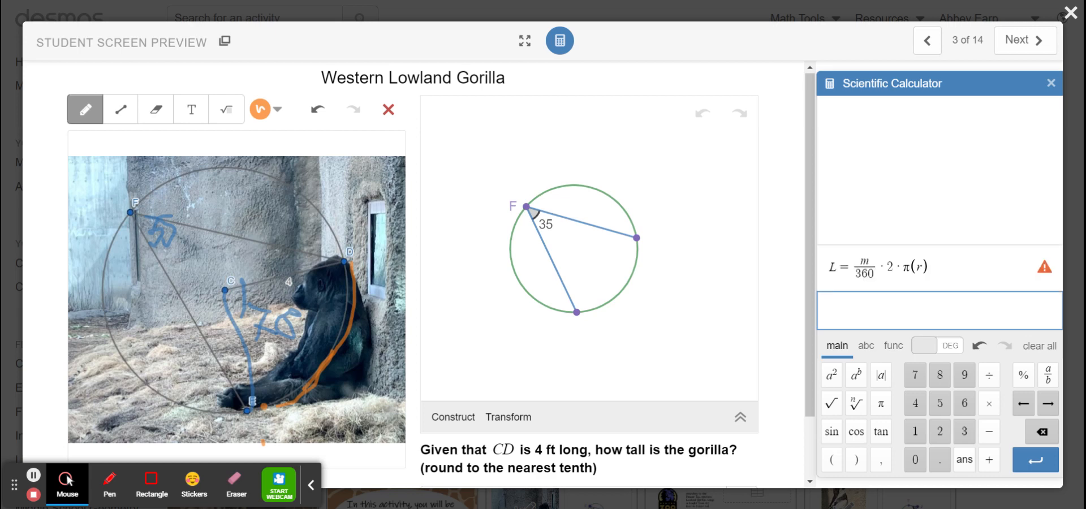
Copy the arc length formula to a new calculator line and substitute 70 for m and 4 for r.
double_click(837, 266)
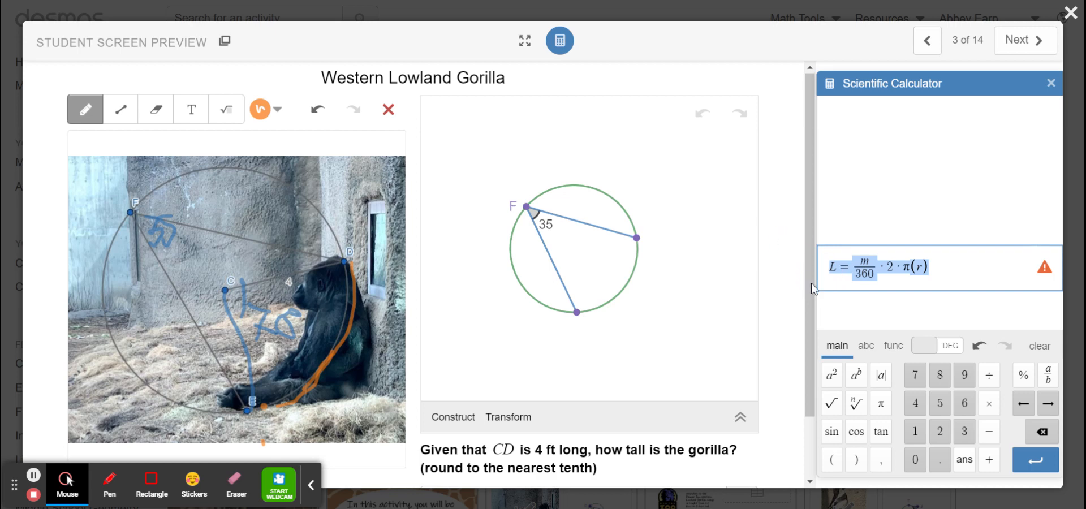
key("Return")
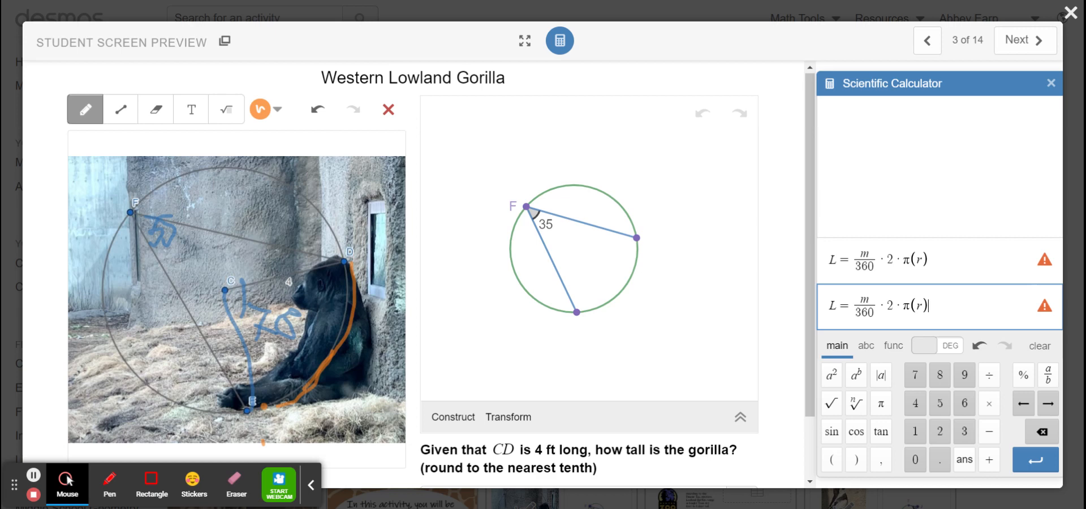
left_click(870, 298)
key("BackSpace")
type("70")
left_click(923, 306)
key("BackSpace")
type("4")
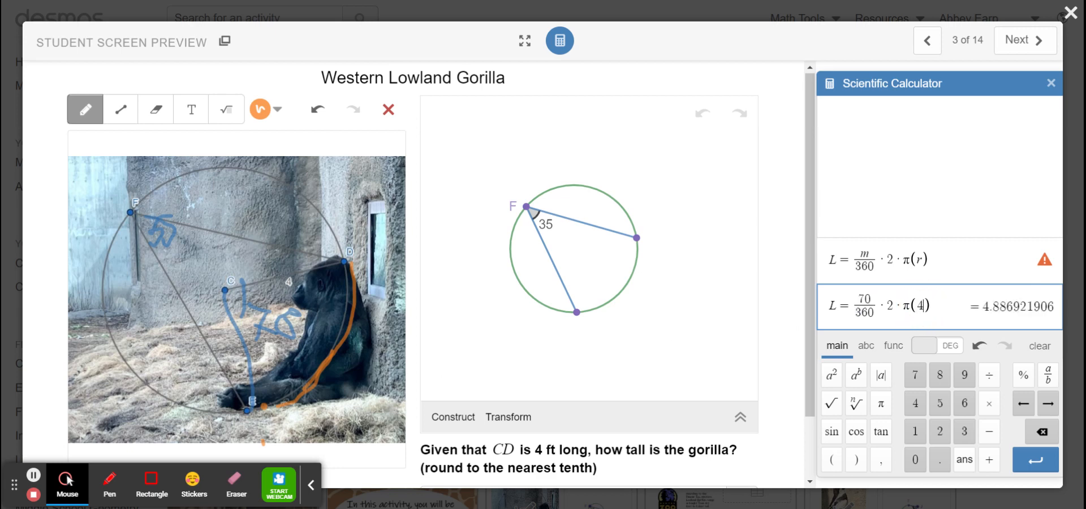
left_click_drag(982, 307, 1004, 312)
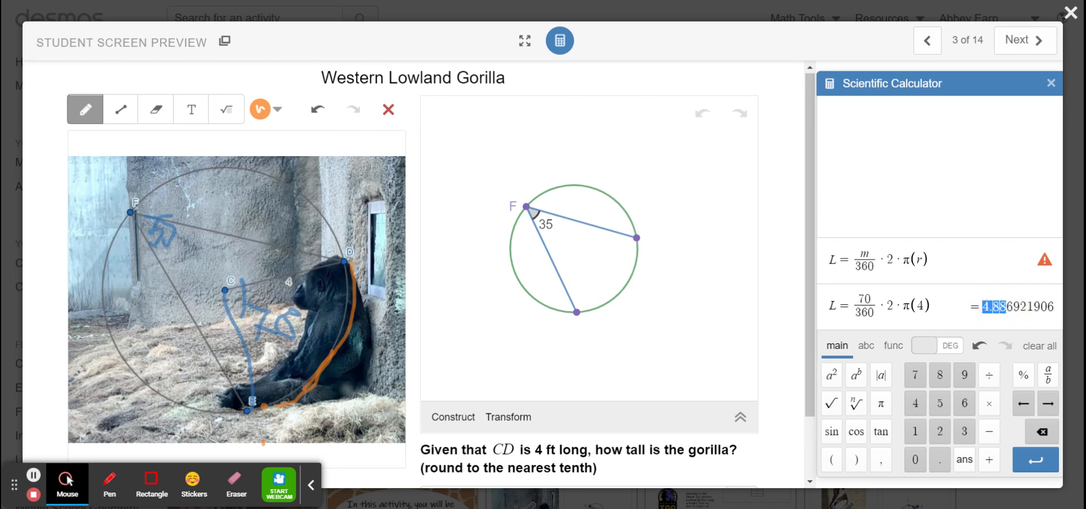
left_click(903, 307)
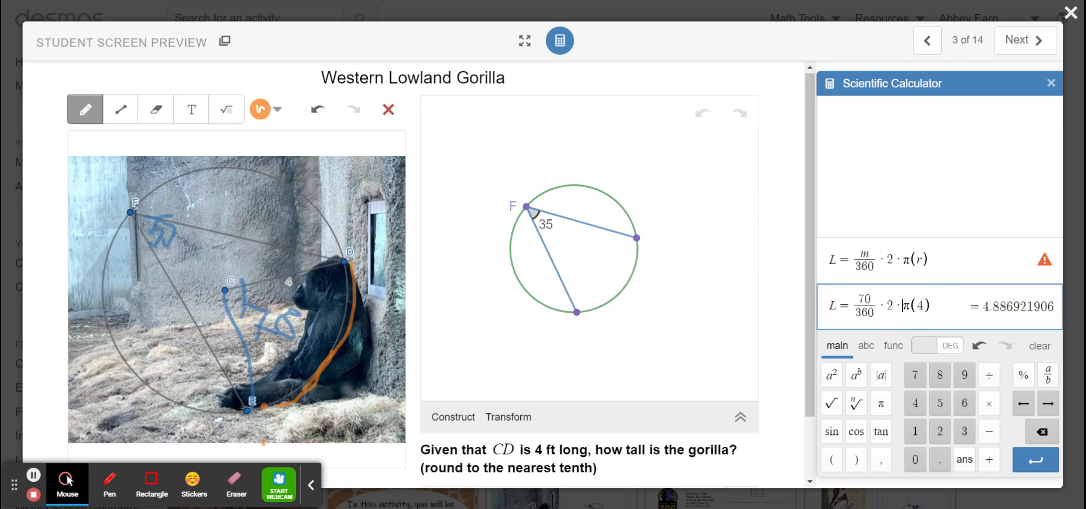
Answer the gorilla height question with 4.9 and submit it for explanation.
scroll(712, 346, "down", 1)
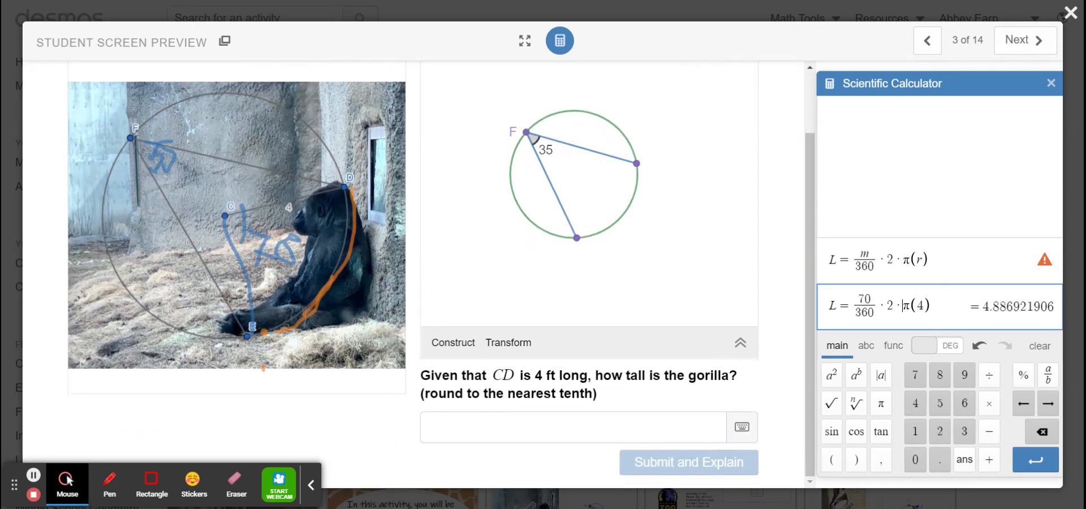
left_click(497, 427)
type("4")
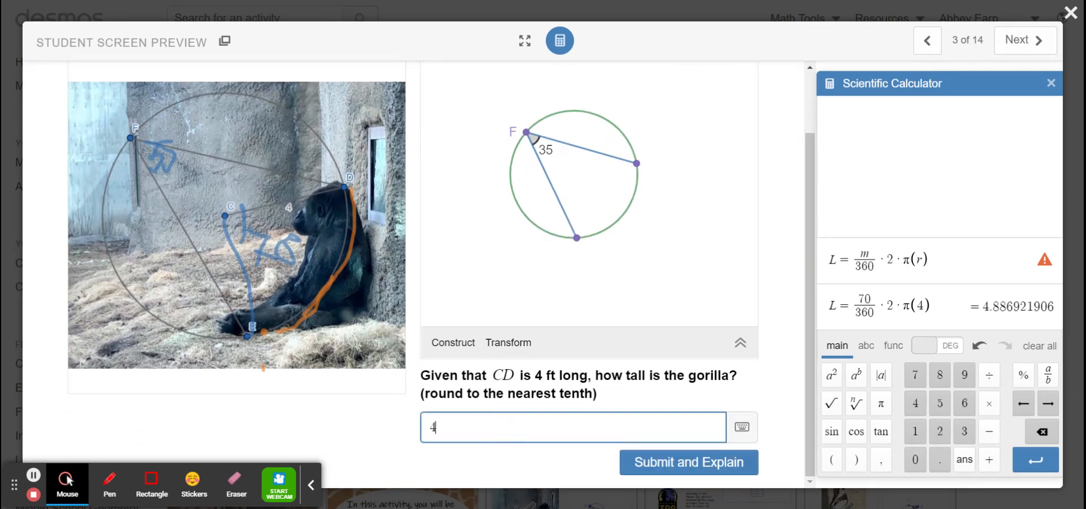
type(".888")
key("BackSpace")
key("BackSpace")
key("BackSpace")
type("9")
left_click(698, 459)
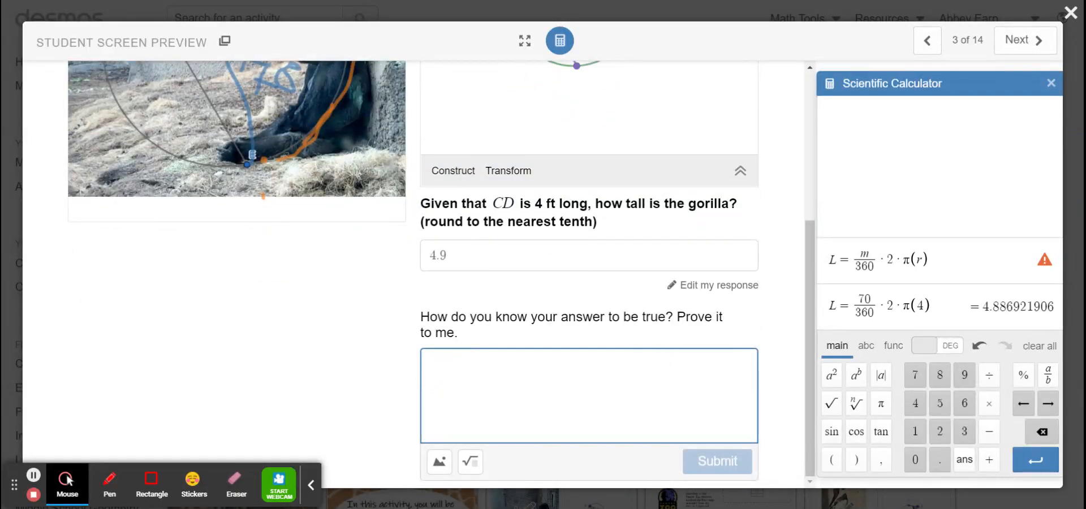
Start the explanation with "We used the arc length formula:" and insert the calculator's general formula L = m/360 · 2 · π(r) as formatted math.
type("We")
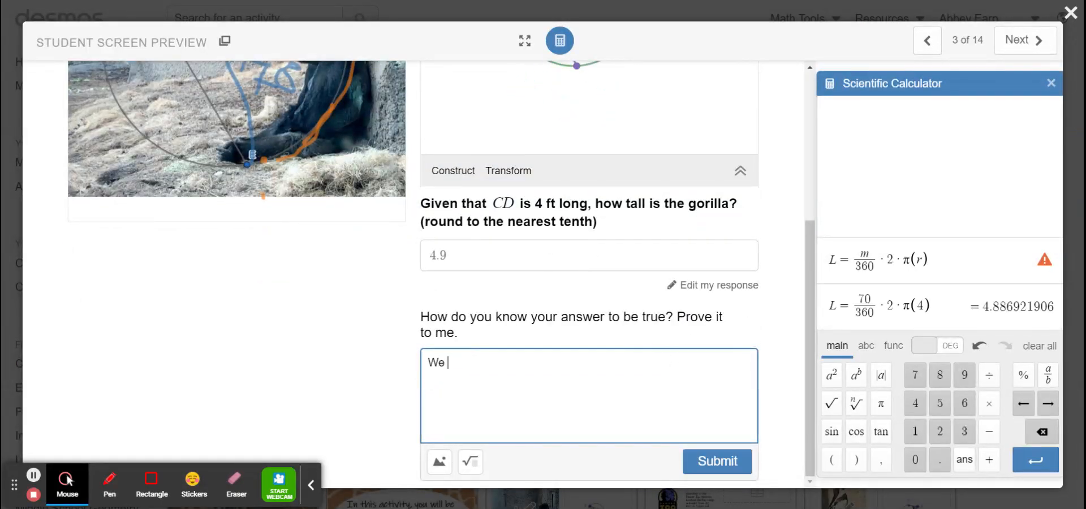
left_click_drag(933, 262, 799, 260)
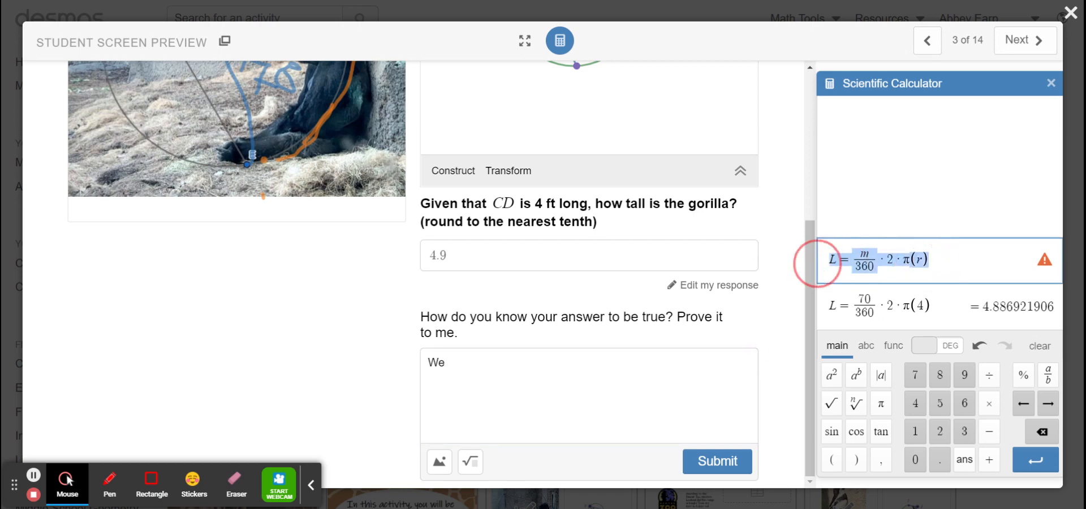
left_click(486, 371)
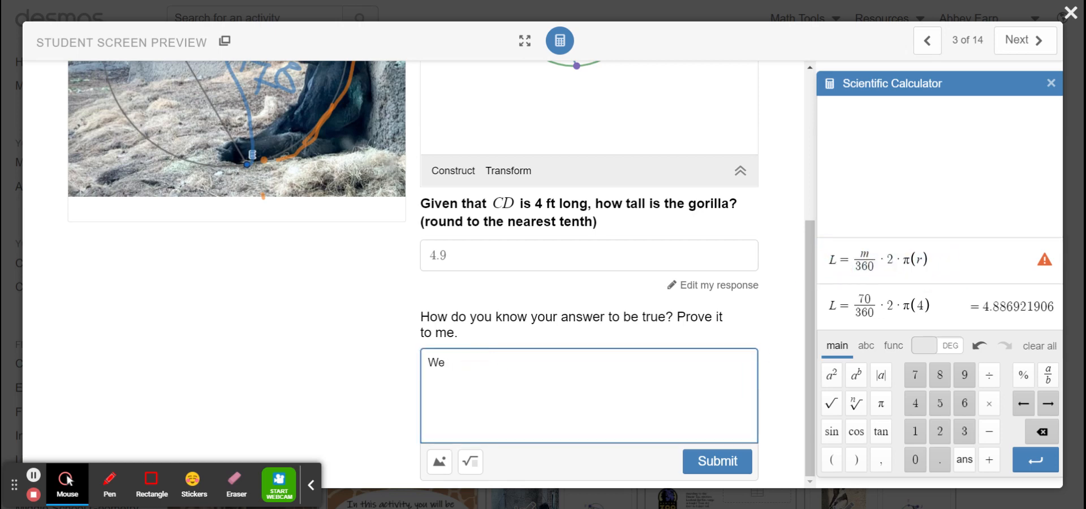
type("used the arc length for")
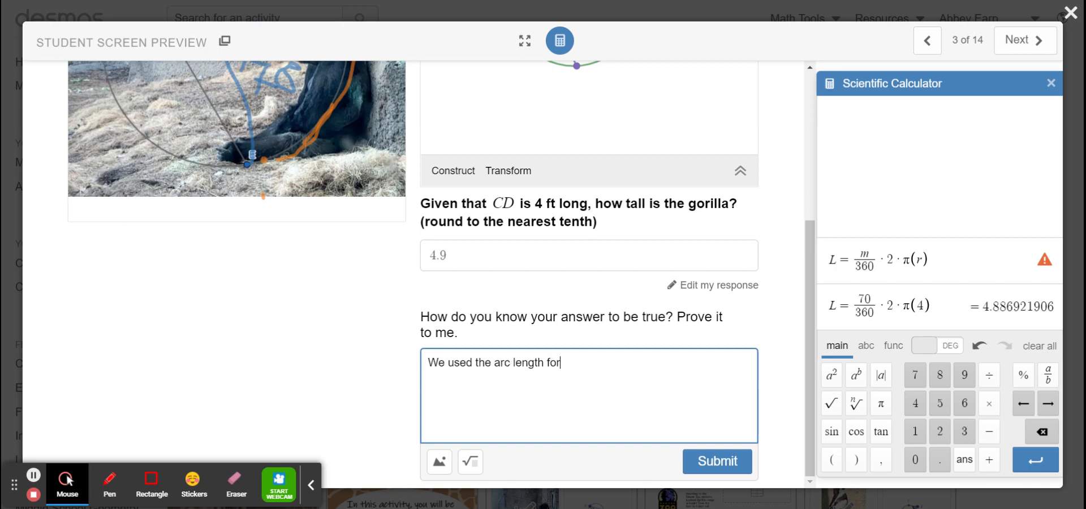
type("mula:")
type("L=\\frac{m}{360}\\cdot2\\cdot\\pi\\left(r\\right)")
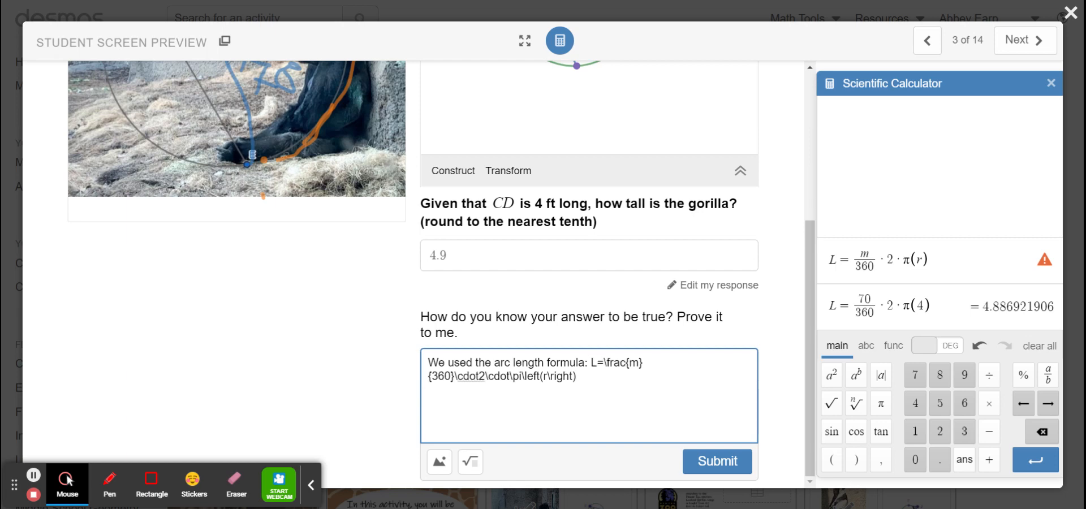
left_click_drag(577, 377, 590, 363)
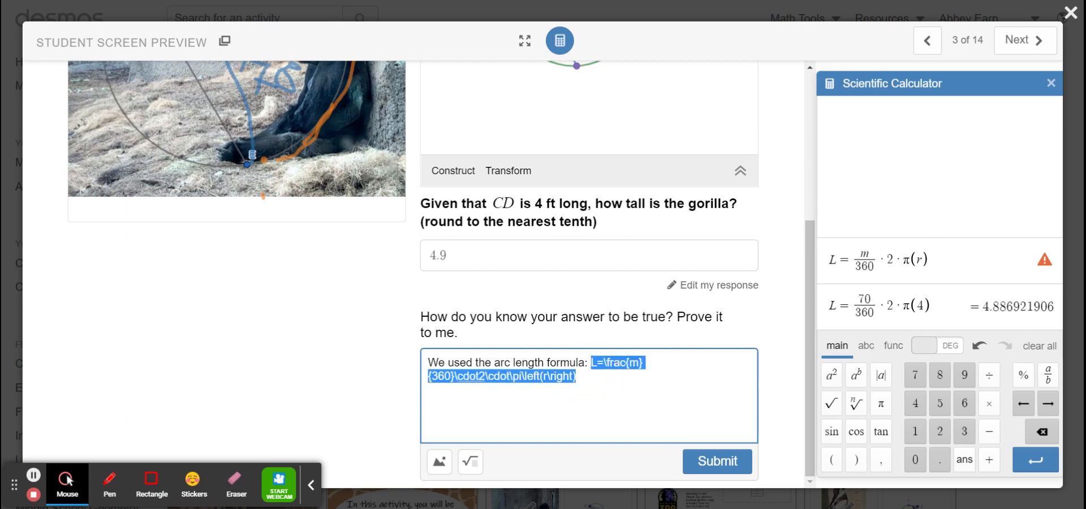
left_click(478, 464)
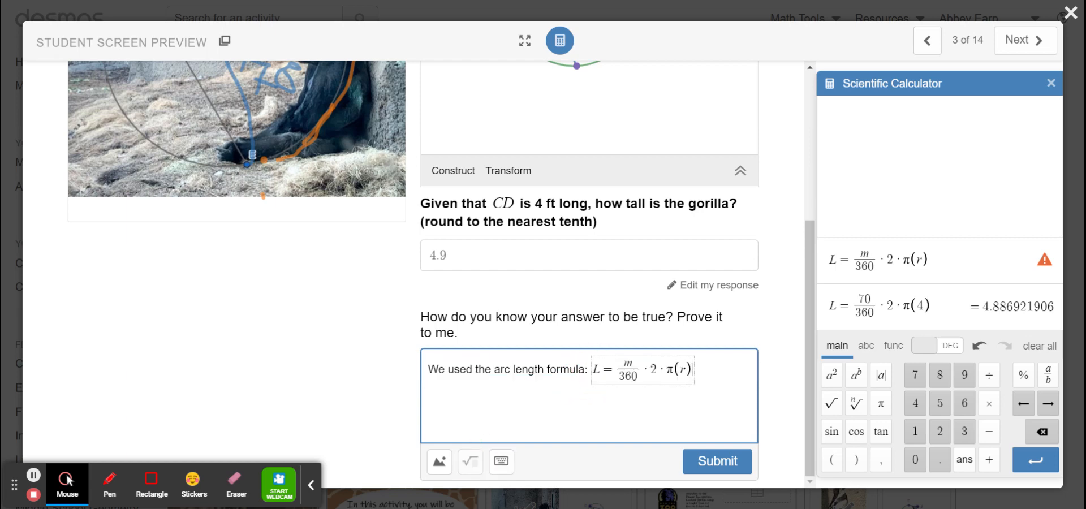
left_click(710, 369)
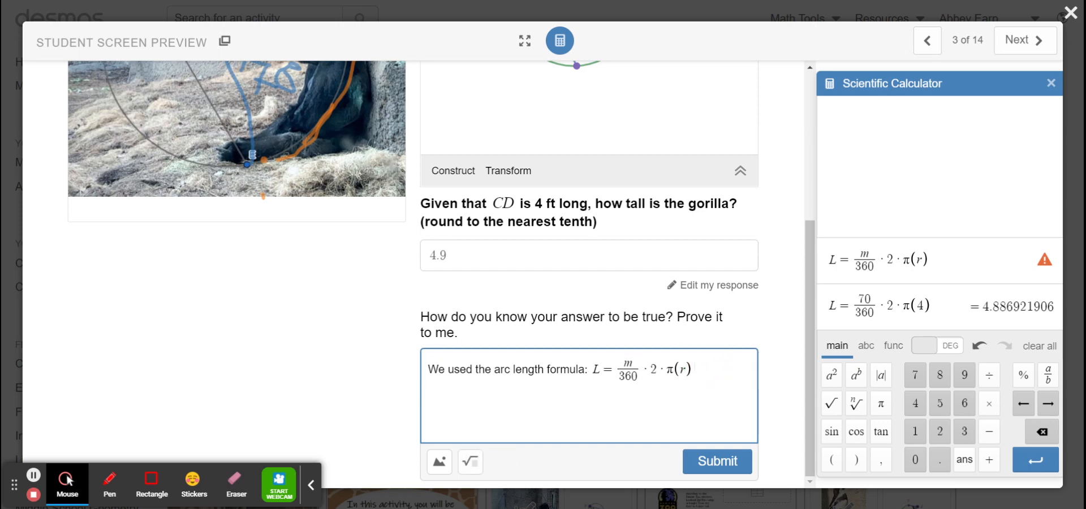
Continue the explanation after the formula with "and filled with the appropriate variables.".
type("and filled with the app")
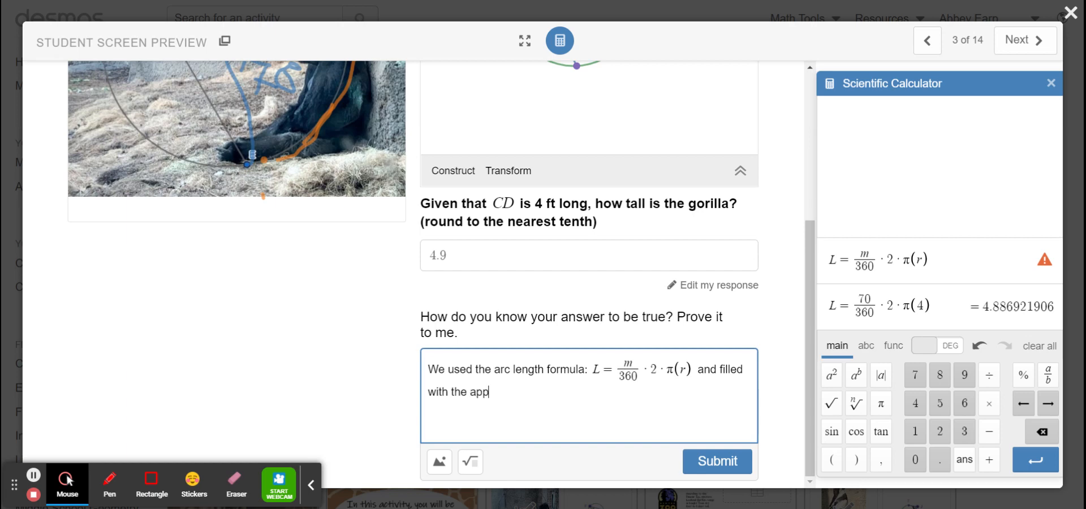
type("ri")
key("BackSpace")
type("opriiate vairabl")
key("BackSpace")
key("BackSpace")
key("BackSpace")
key("BackSpace")
type("ariabl")
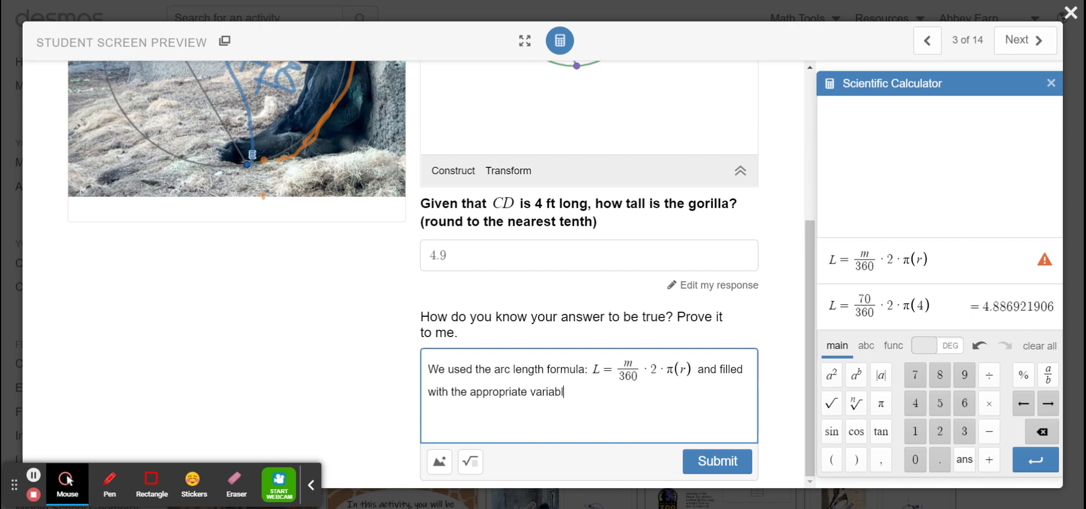
type("es.")
type("We found ")
type("our ")
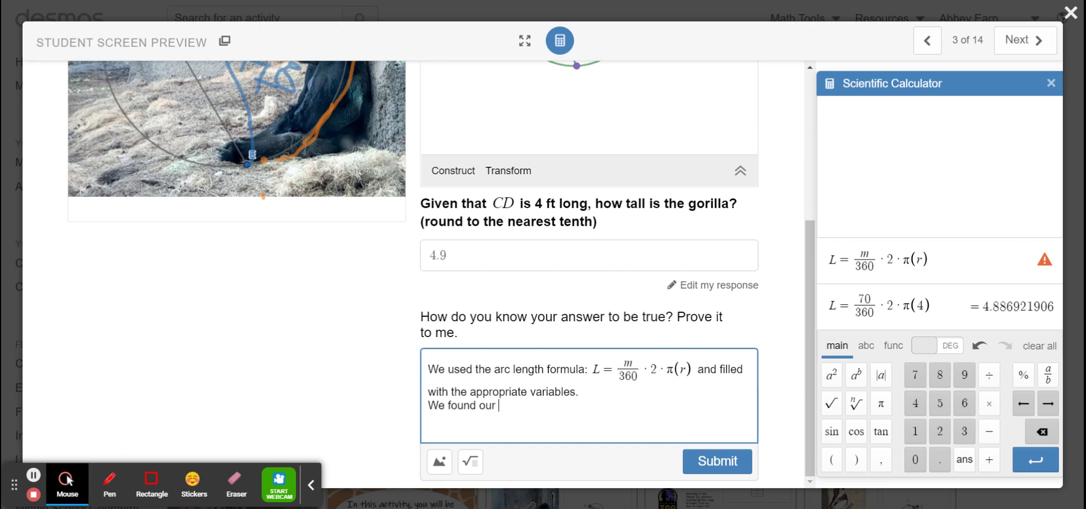
type("angle measure")
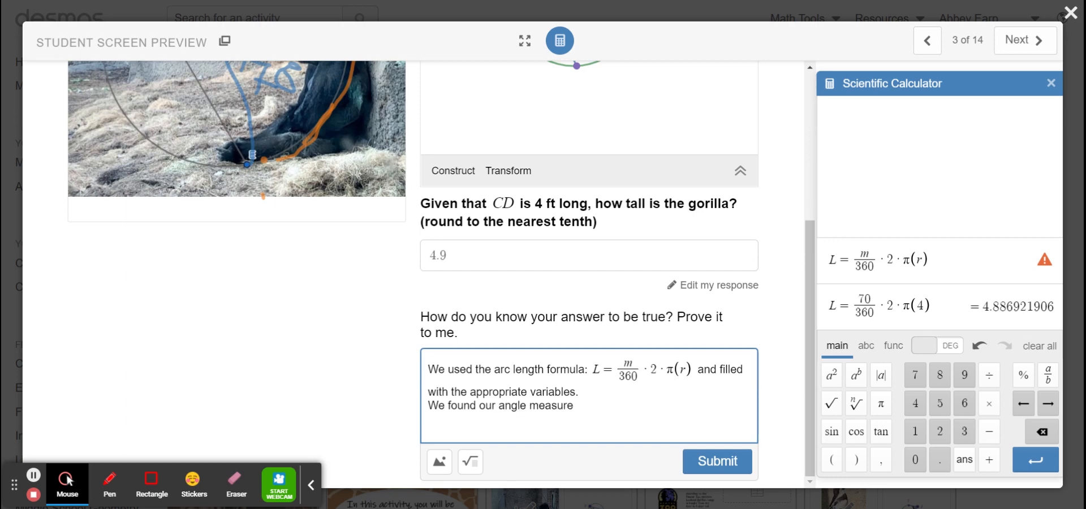
type("(central")
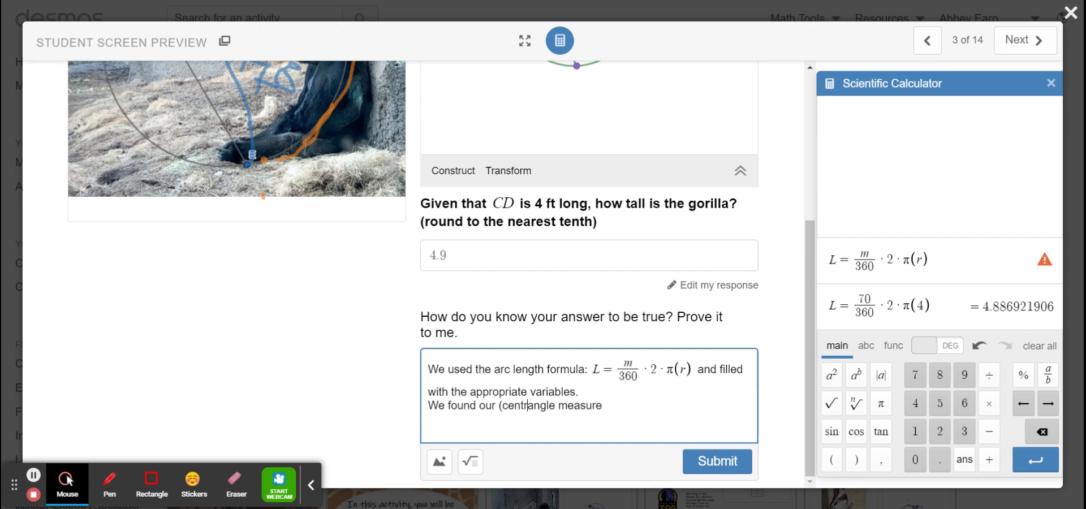
type(")")
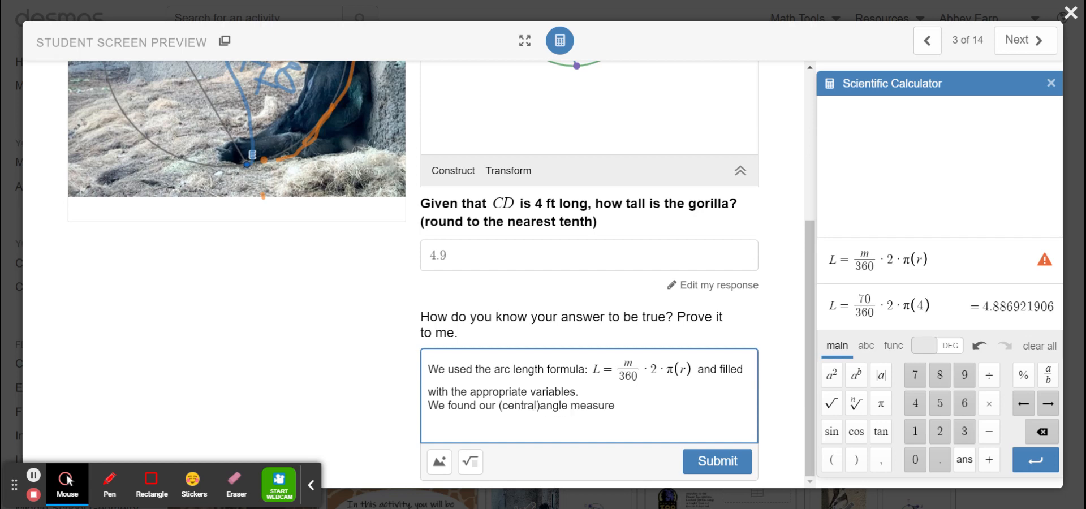
Add the line "We found our (central)angle measure by doubling the inscribed angle (which was given)>" and submit the explanation.
key("End")
type("by doubling the inscr")
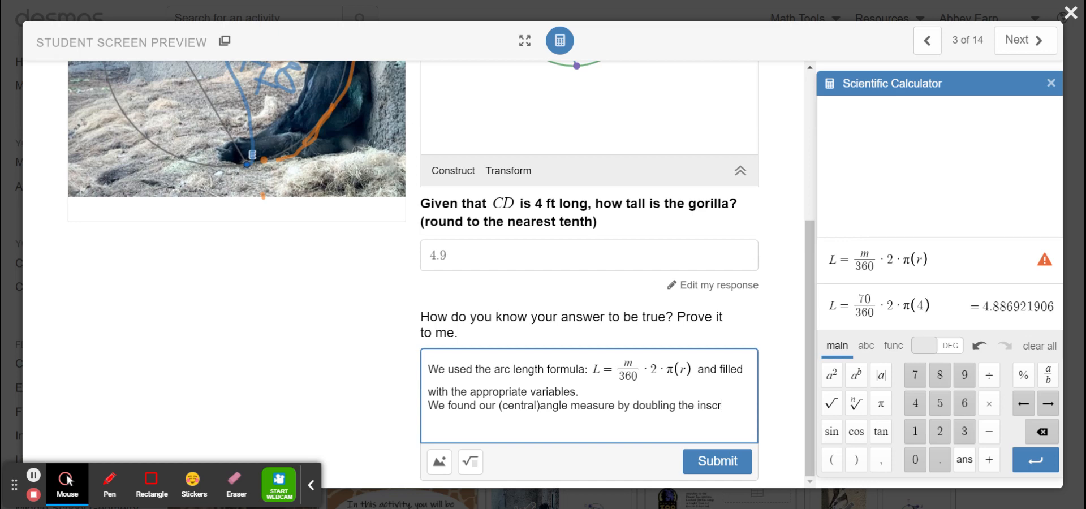
type("ibed angle (which w")
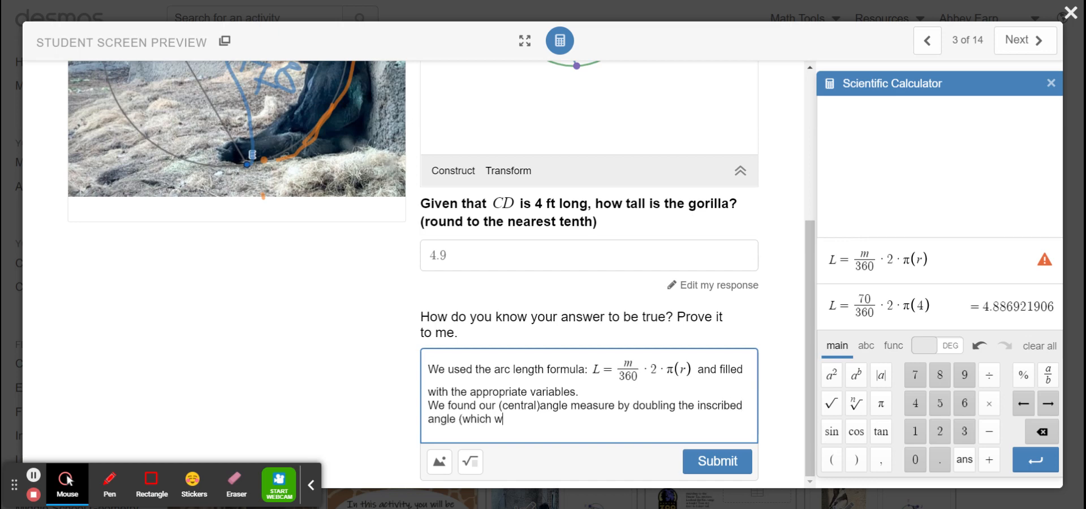
type("as given)>")
left_click(735, 471)
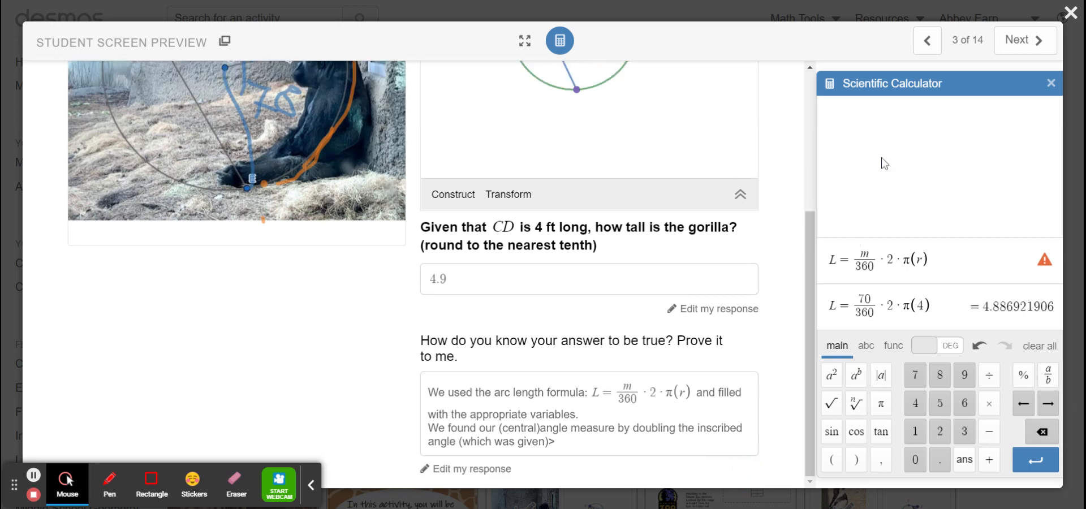
Go to the next activity screen and answer "Yes!" to whether the prediction corresponds with the Denver Zoo's information.
scroll(740, 195, "up", 5)
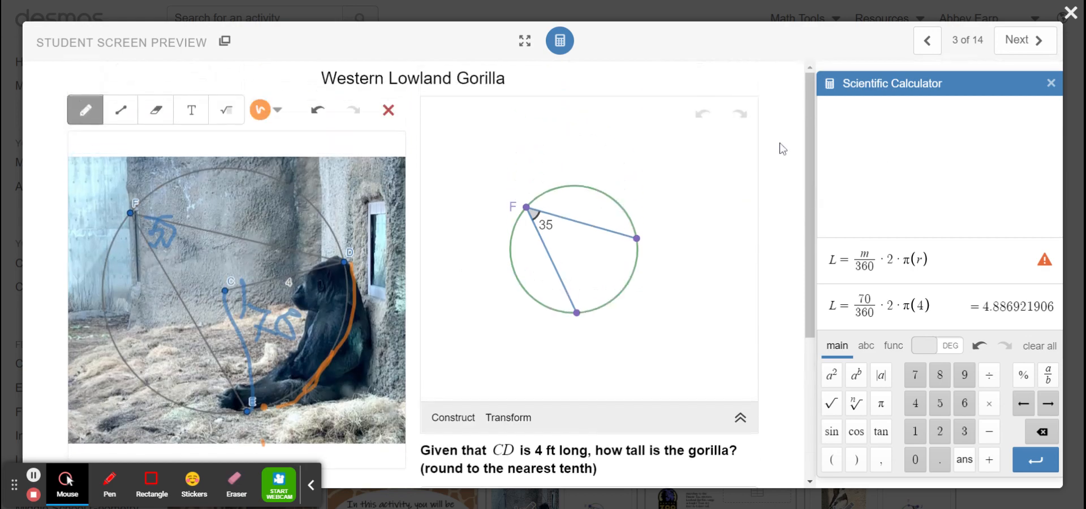
left_click(1018, 54)
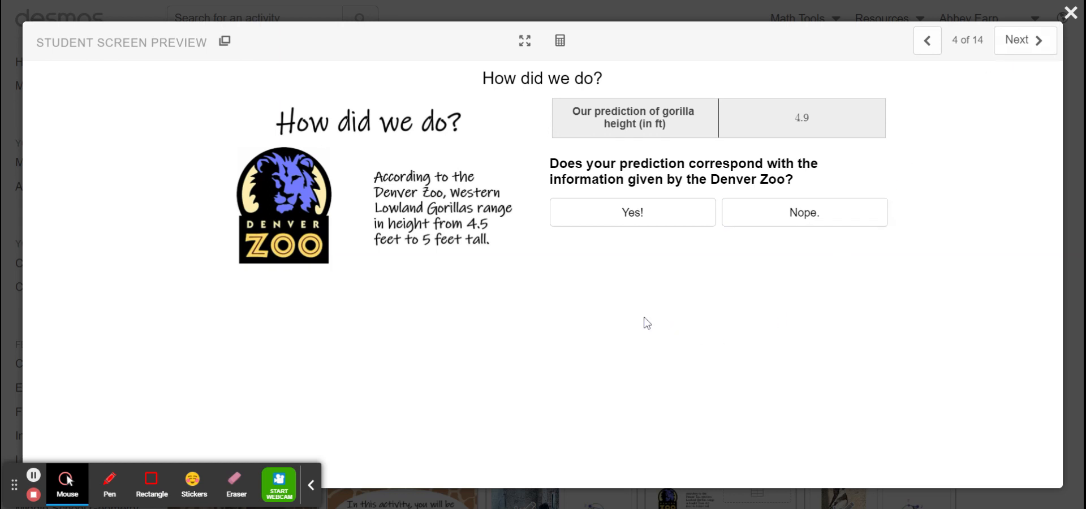
left_click(627, 210)
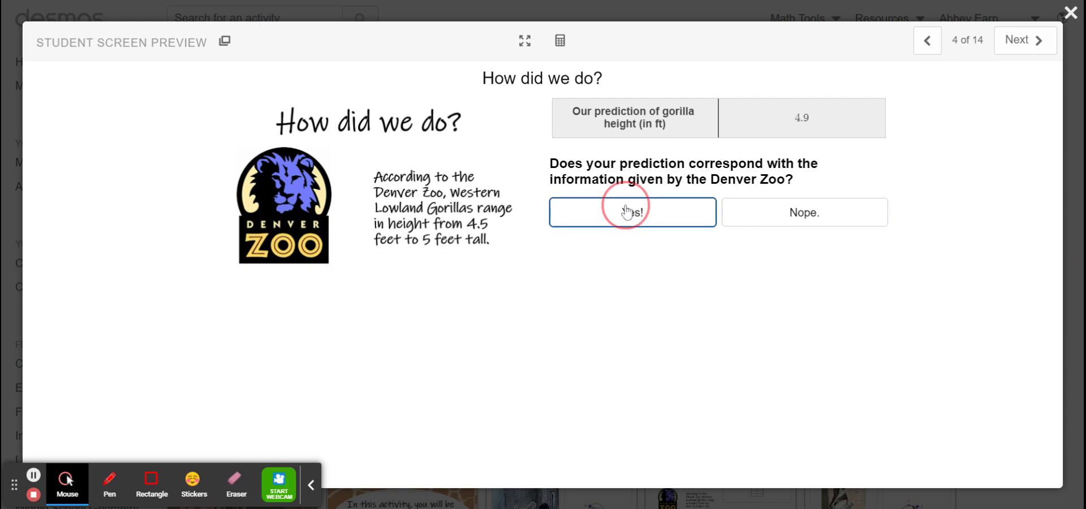
scroll(821, 377, "down", 2)
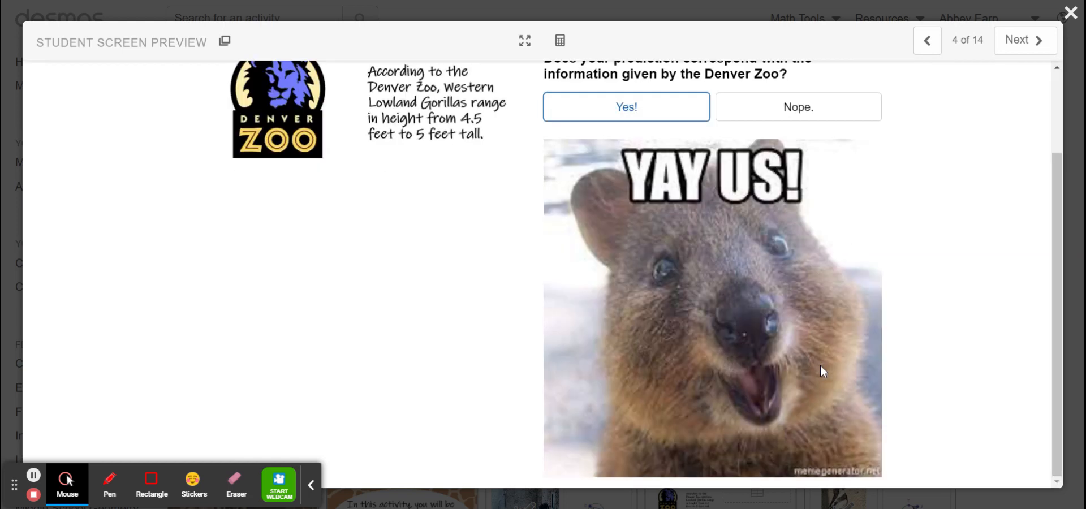